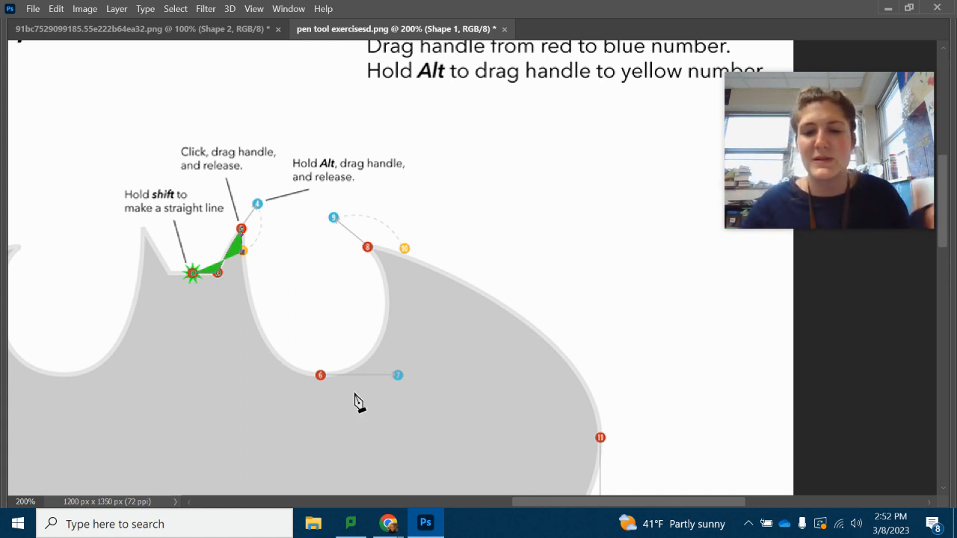
# Continue the bat outline with a curved anchor point at number 6, pulling its direction handle out to number 7
pyautogui.scroll(-1, 355, 318)
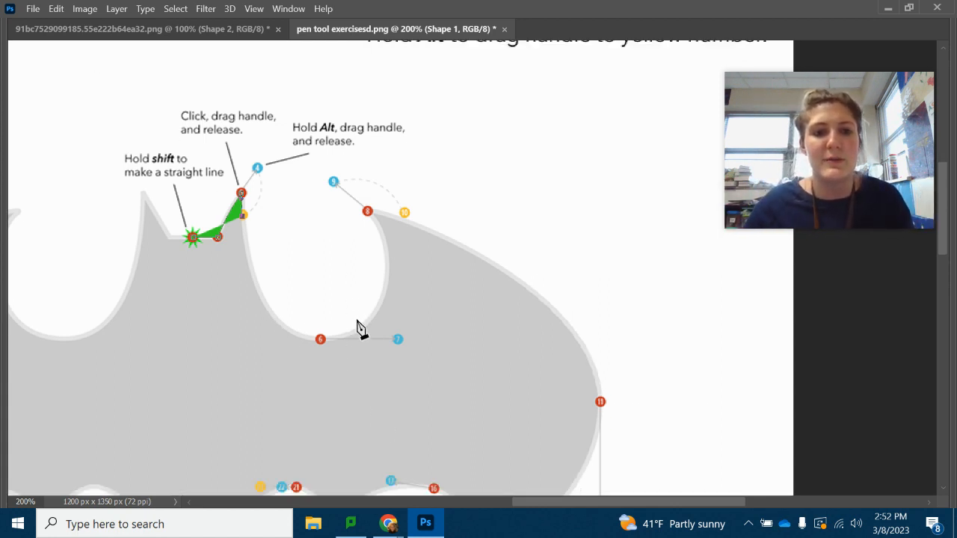
pyautogui.click(321, 341)
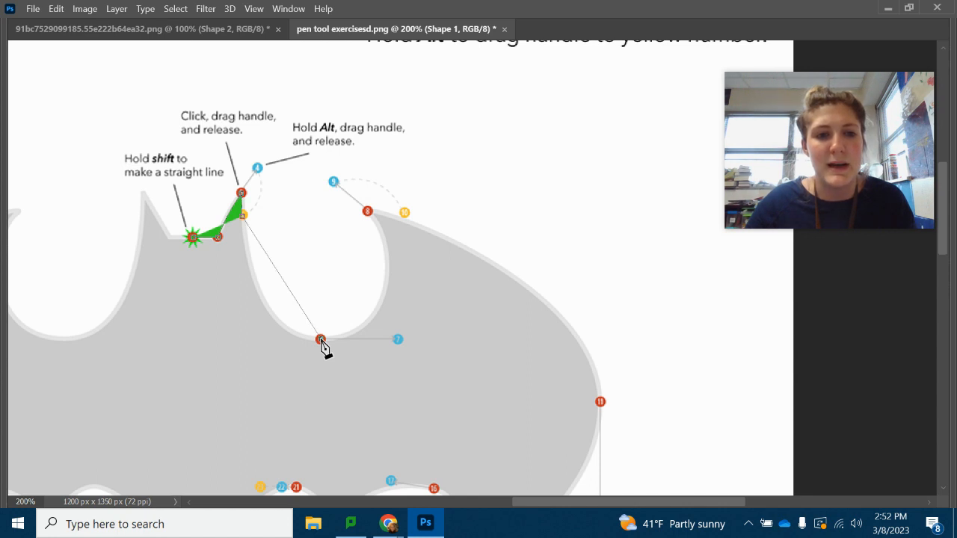
pyautogui.moveTo(322, 341); pyautogui.dragTo(397, 338)
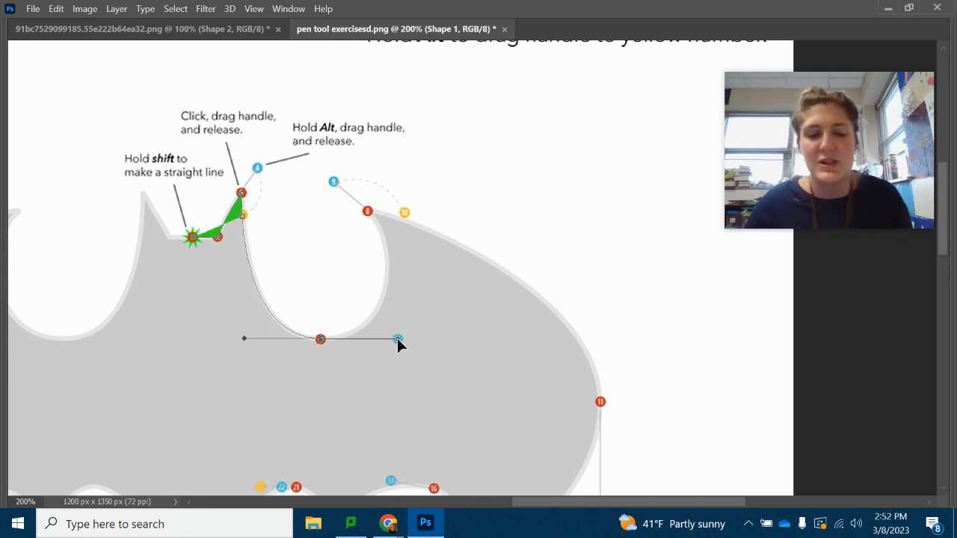
pyautogui.moveTo(397, 338); pyautogui.dragTo(397, 338)
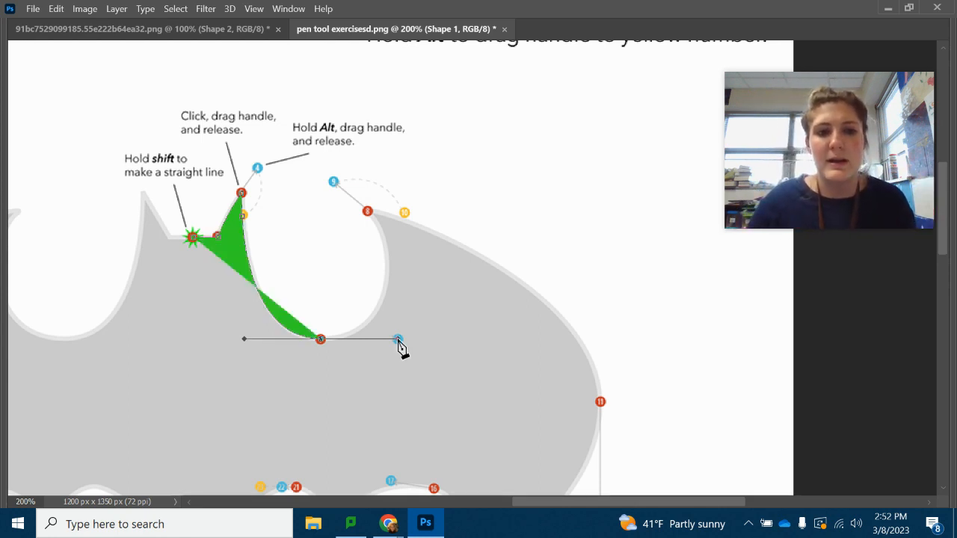
# Add a curved anchor at number 8 with its handle at number 9, plus an anchor with a short handle at number 10
pyautogui.click(368, 213)
pyautogui.moveTo(368, 213); pyautogui.dragTo(335, 183)
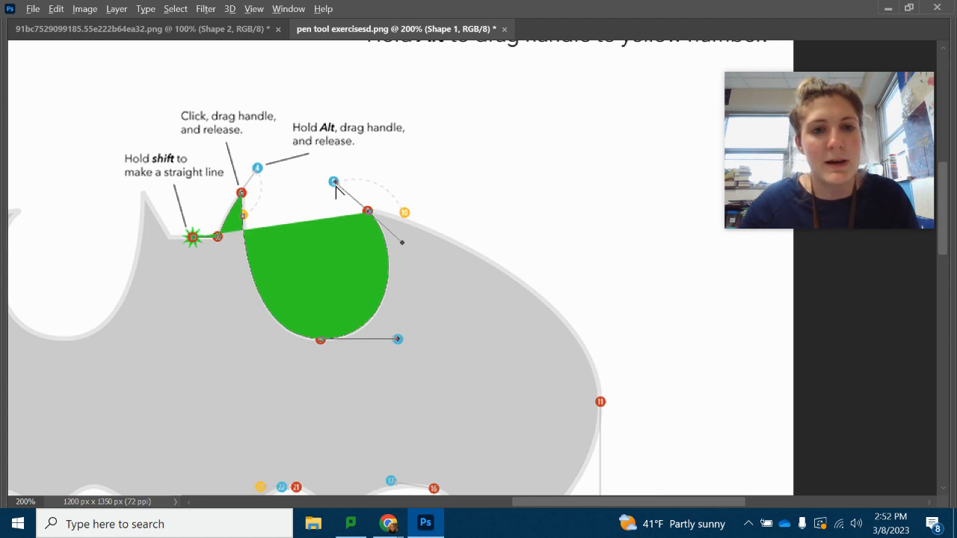
pyautogui.moveTo(353, 174); pyautogui.dragTo(370, 182)
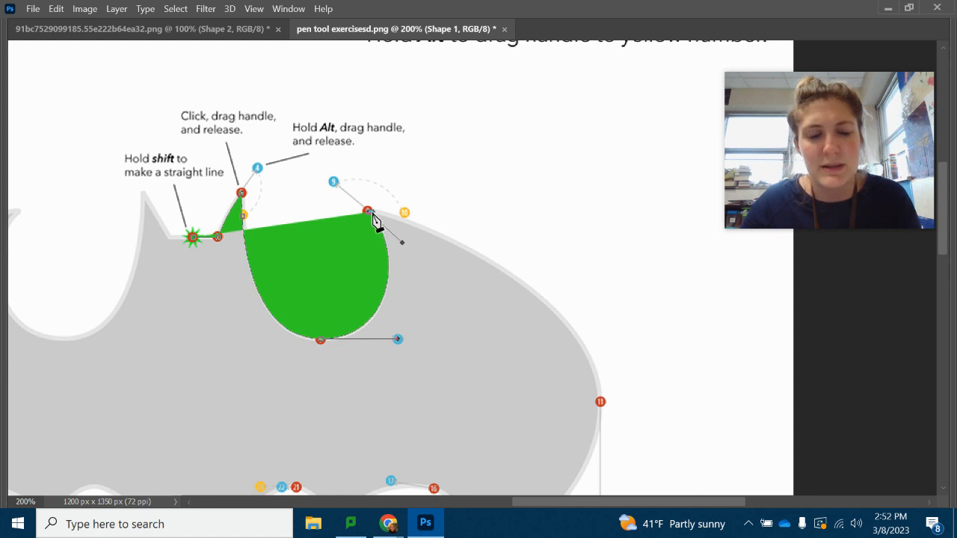
pyautogui.click(404, 214)
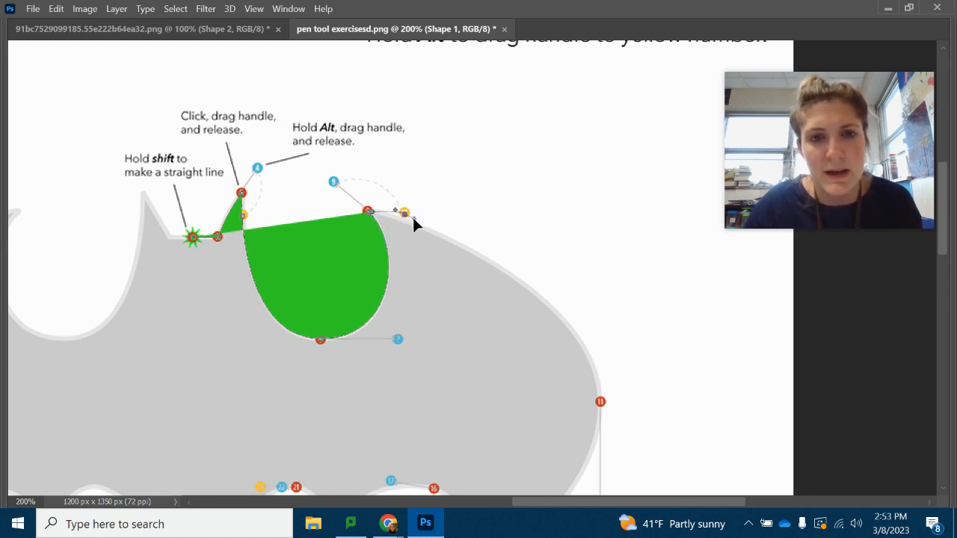
pyautogui.moveTo(414, 219); pyautogui.dragTo(417, 218)
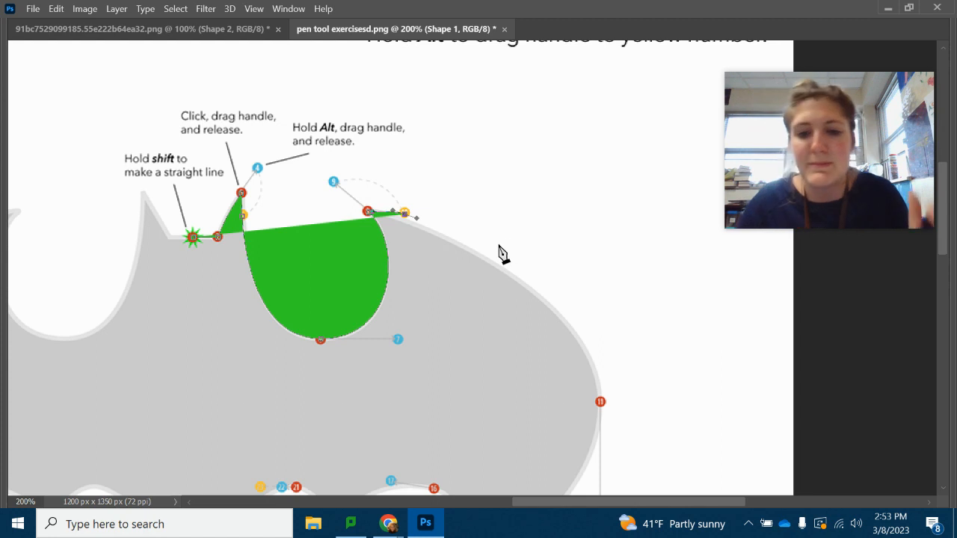
# Trace the wing's outer edge with curved anchors at number 11, handle to 12, and number 13, handle towards 14
pyautogui.scroll(-3, 544, 256)
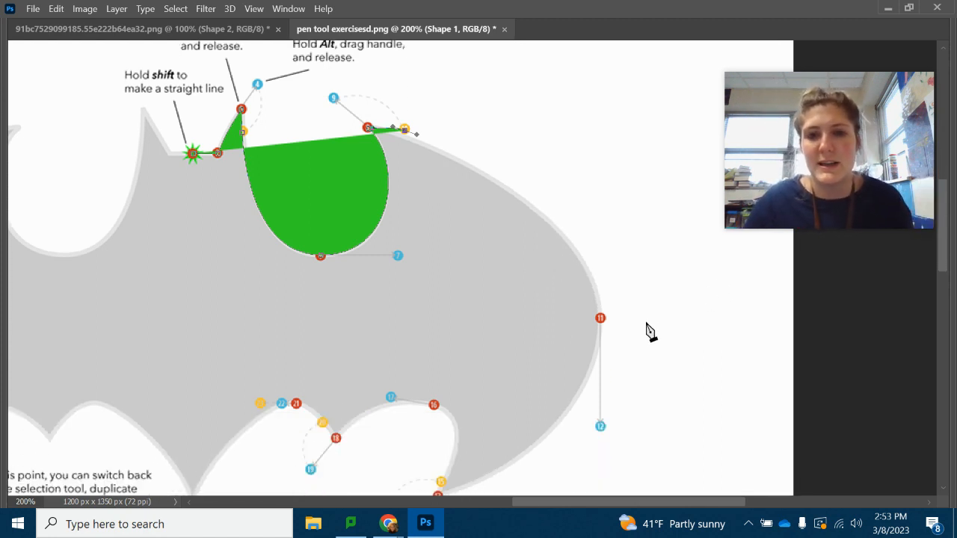
pyautogui.scroll(-2, 614, 340)
pyautogui.moveTo(601, 259); pyautogui.dragTo(600, 368)
pyautogui.scroll(-5, 602, 384)
pyautogui.click(438, 282)
pyautogui.moveTo(435, 288); pyautogui.dragTo(403, 292)
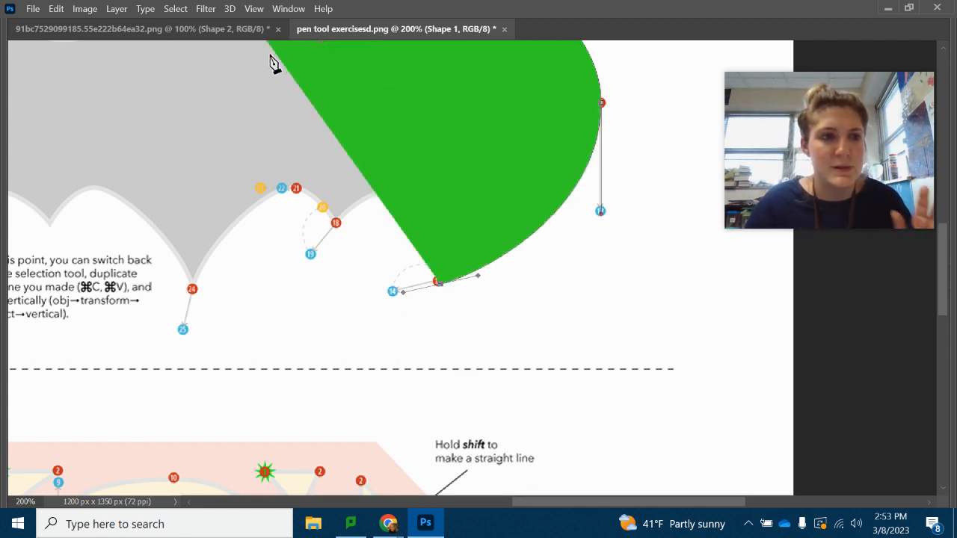
# Show the Layers panel and lower the opacity of the Shape 1 layer to 38%
pyautogui.click(288, 8)
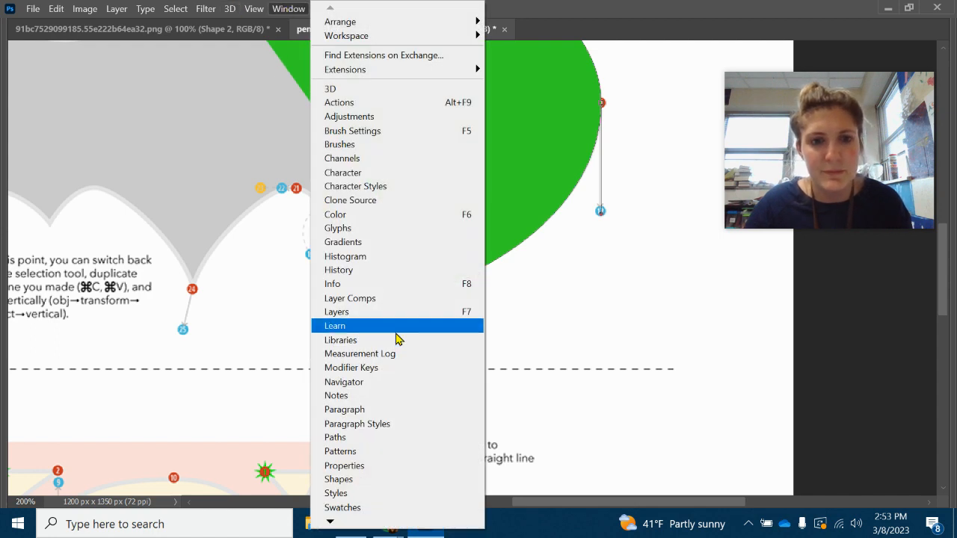
pyautogui.click(375, 311)
pyautogui.moveTo(785, 101)
pyautogui.moveTo(785, 101); pyautogui.dragTo(782, 295)
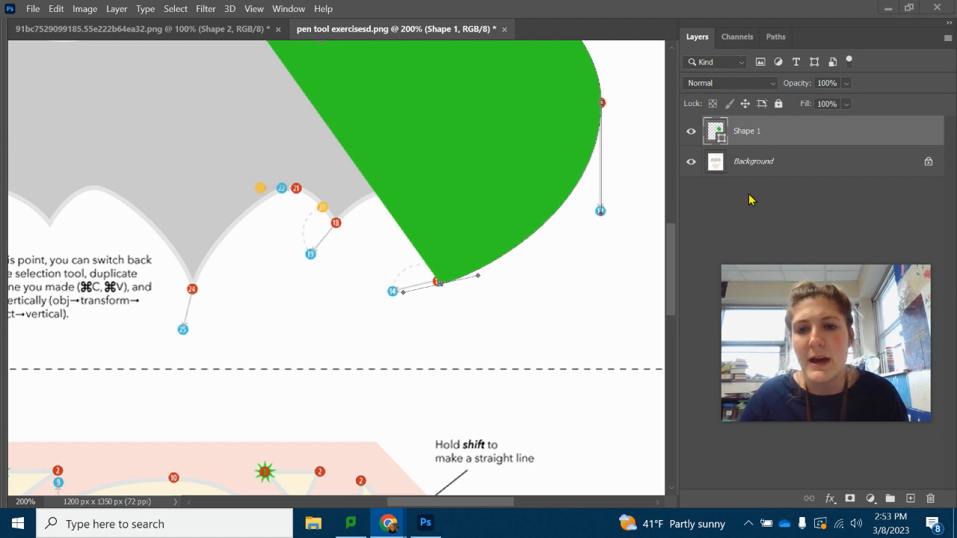
pyautogui.click(847, 85)
pyautogui.moveTo(872, 105); pyautogui.dragTo(827, 119)
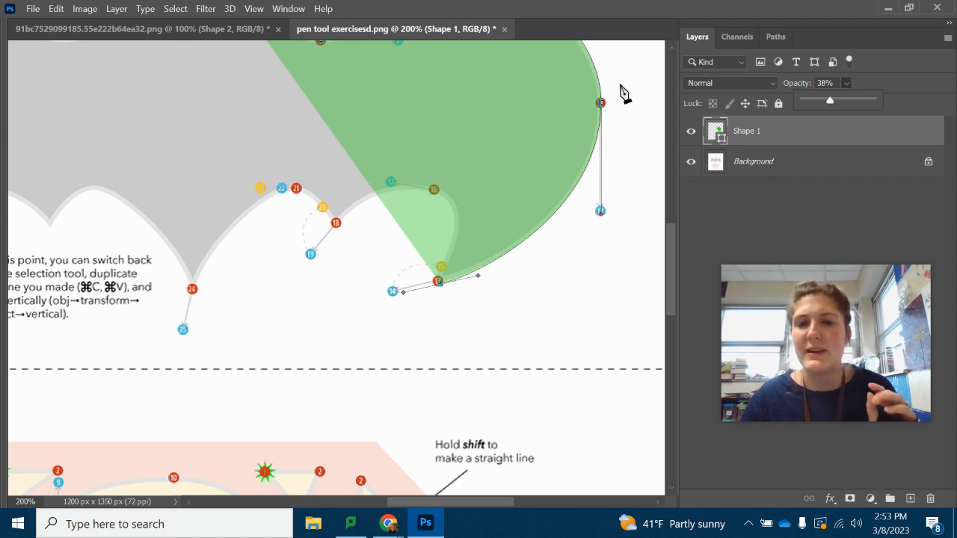
pyautogui.click(284, 10)
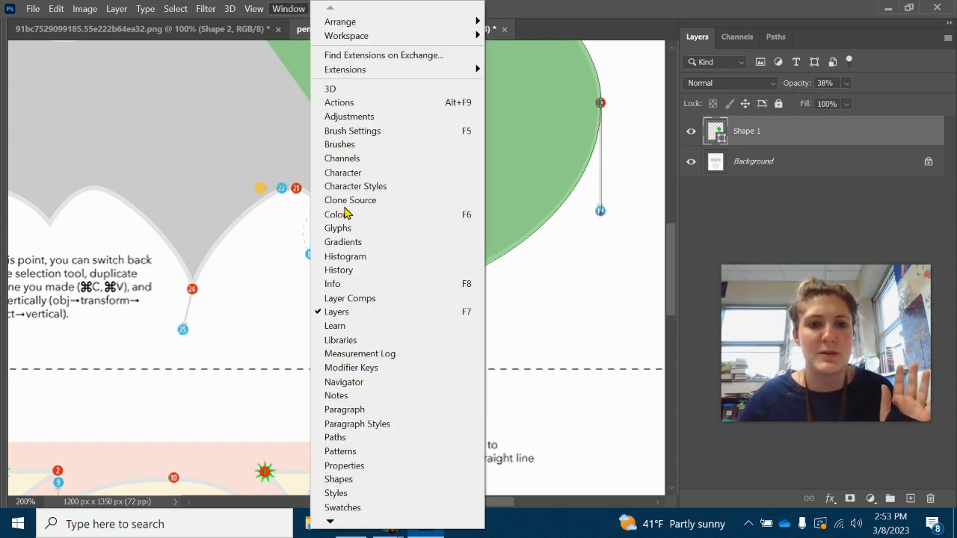
pyautogui.click(303, 8)
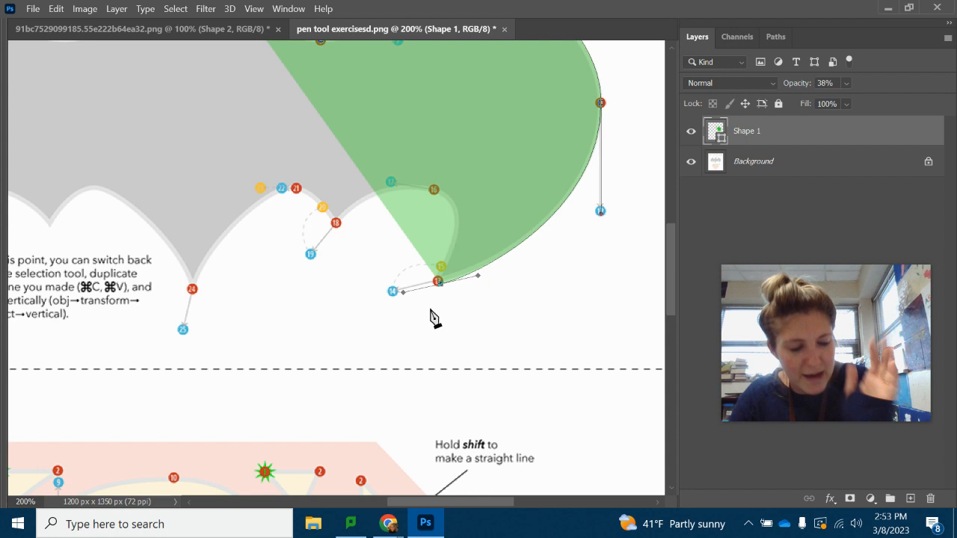
# Trace the lower wing scallop with an anchor at number 15 and curved anchors at 16, handle to 17, and 18, handle to 19
pyautogui.click(442, 270)
pyautogui.click(434, 189)
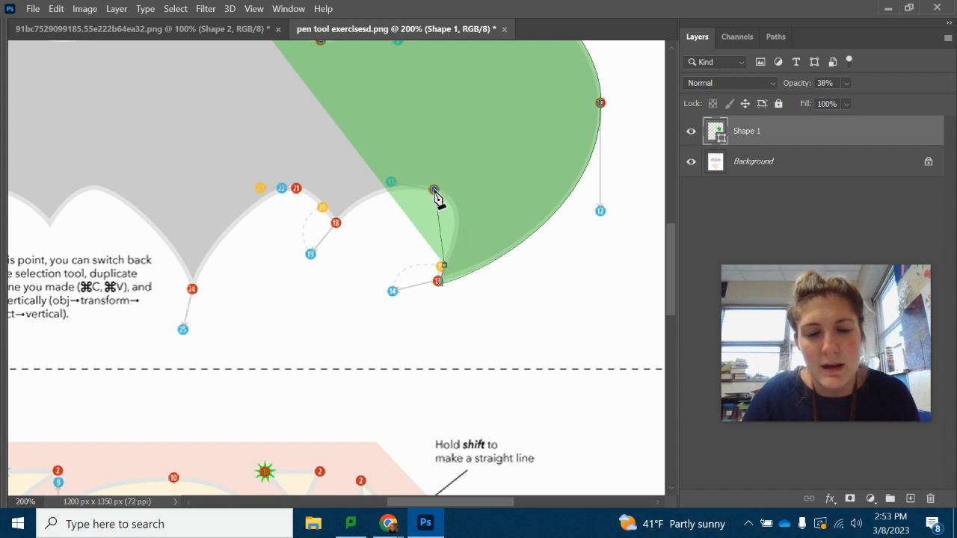
pyautogui.moveTo(413, 187); pyautogui.dragTo(390, 183)
pyautogui.click(336, 224)
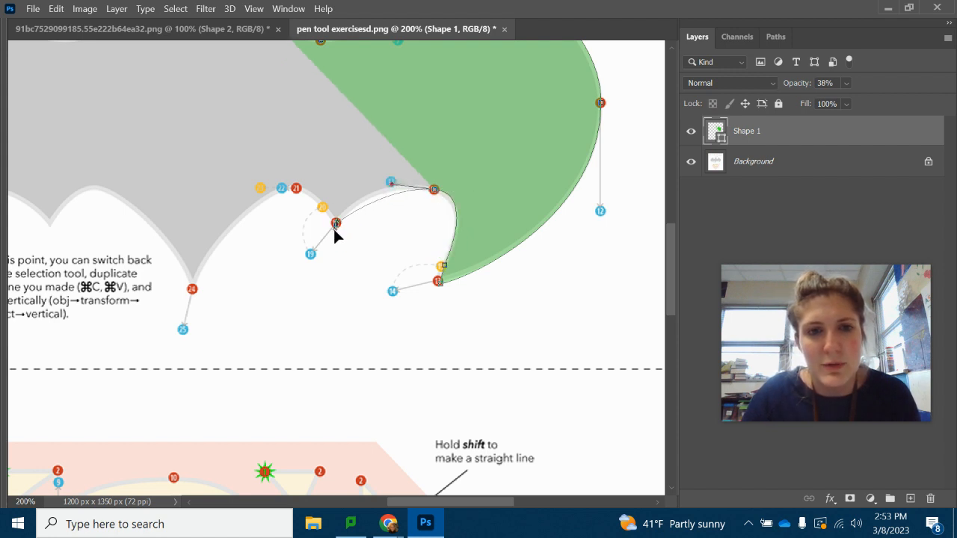
pyautogui.moveTo(313, 252); pyautogui.dragTo(311, 257)
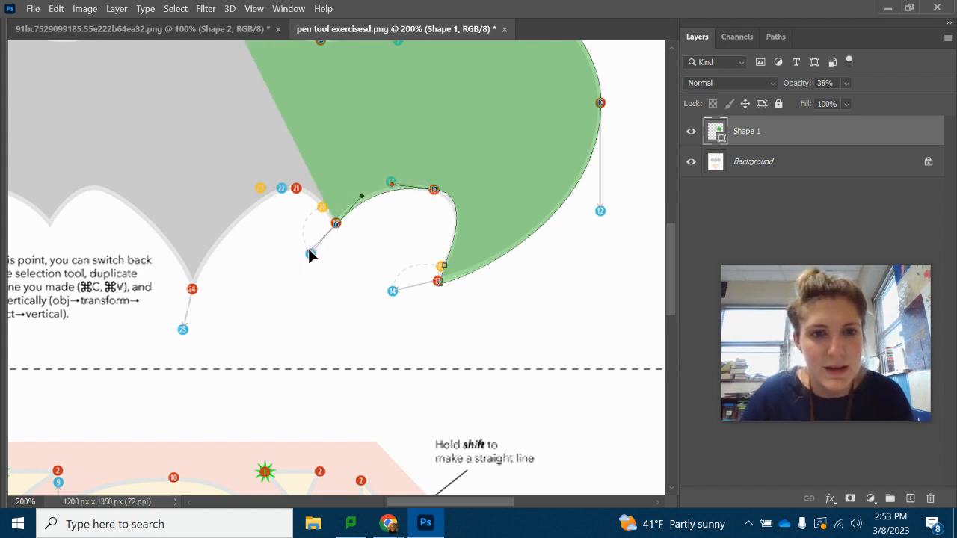
# Add an anchor at number 20 and curved anchors at 21, handle towards 22, and 24, handle past 25
pyautogui.keyDown('alt'); pyautogui.click(334, 221); pyautogui.keyUp('alt')
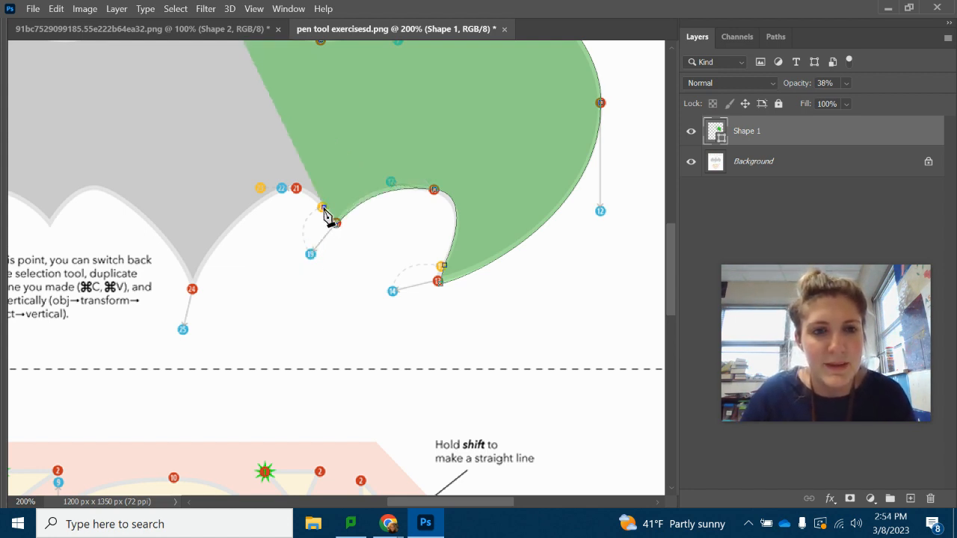
pyautogui.moveTo(294, 187); pyautogui.dragTo(284, 188)
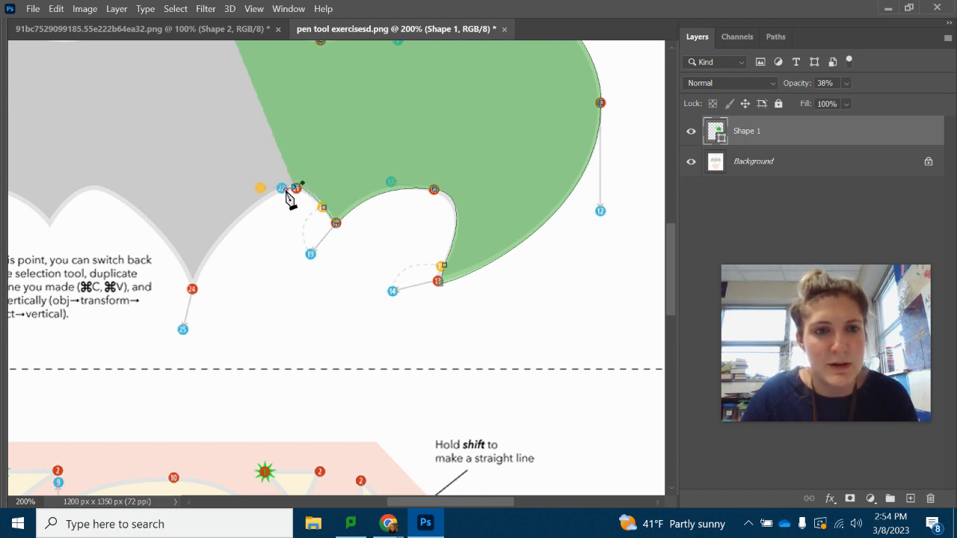
pyautogui.moveTo(192, 288); pyautogui.dragTo(178, 352)
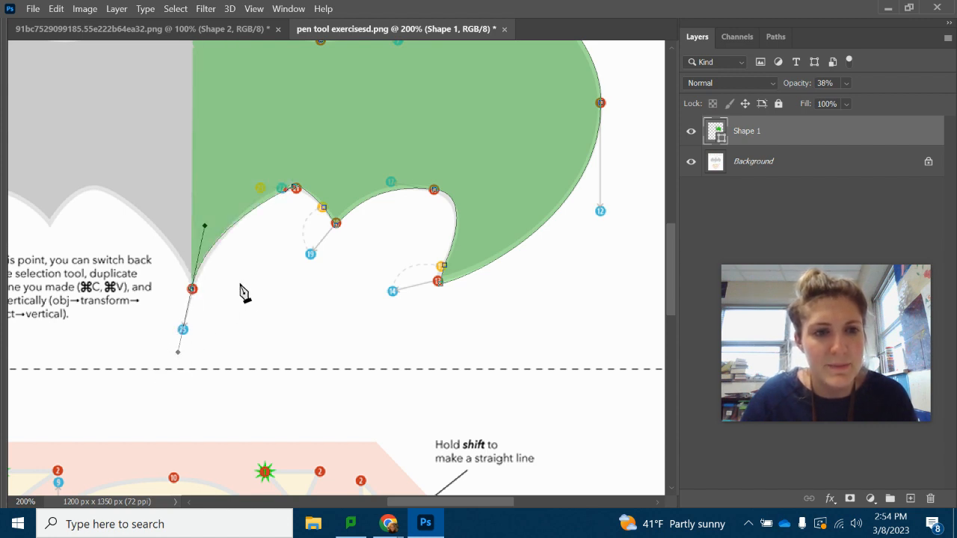
# Display the Tools panel and the Options bar in the workspace
pyautogui.hscroll(-5, 465, 482)
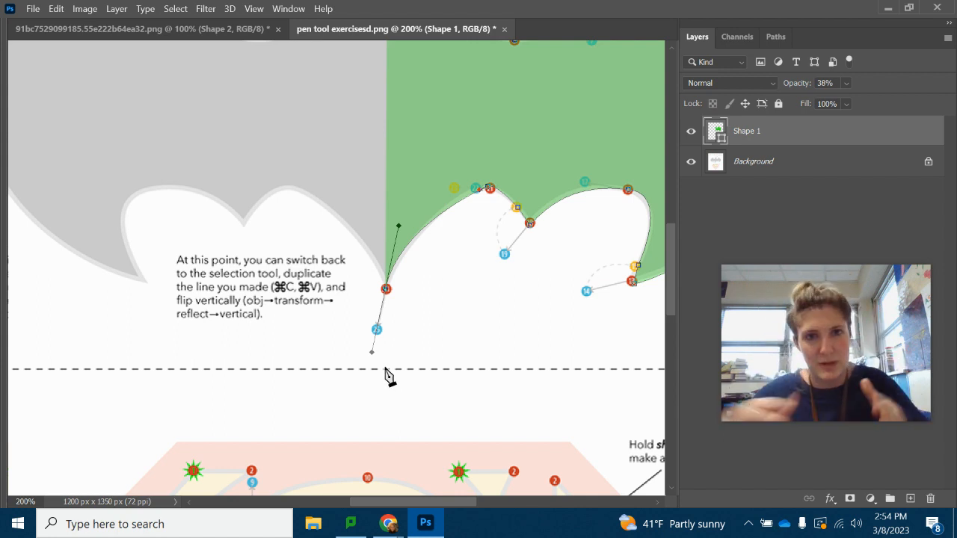
pyautogui.click(288, 8)
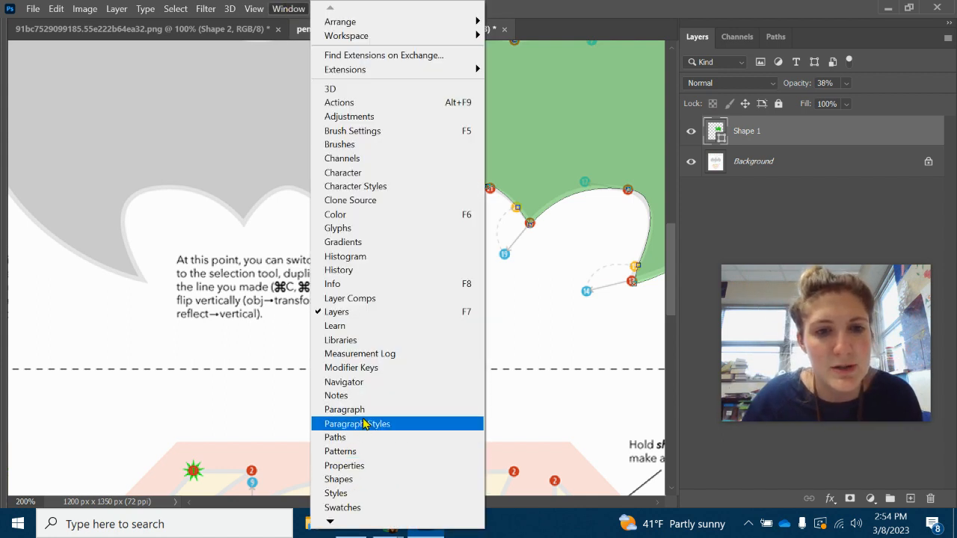
pyautogui.moveTo(329, 523)
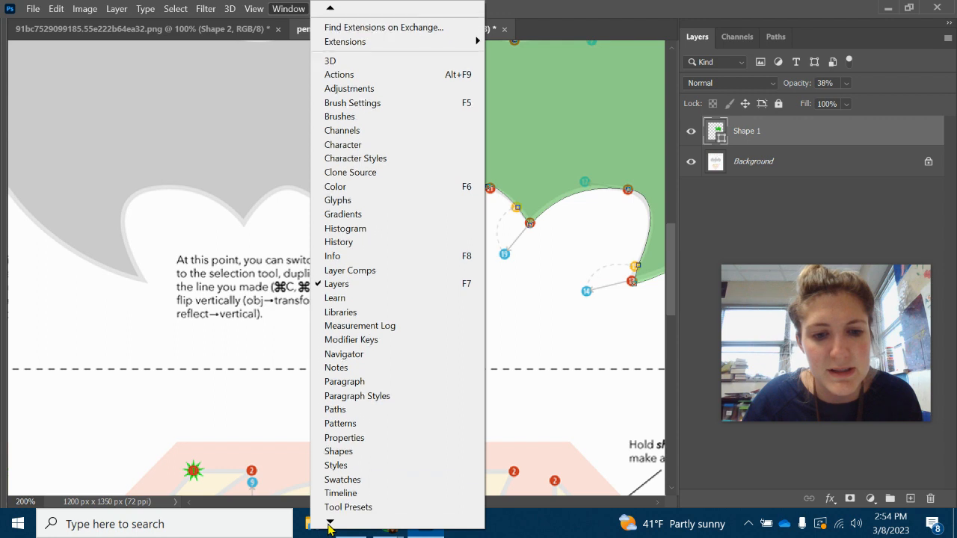
pyautogui.click(336, 506)
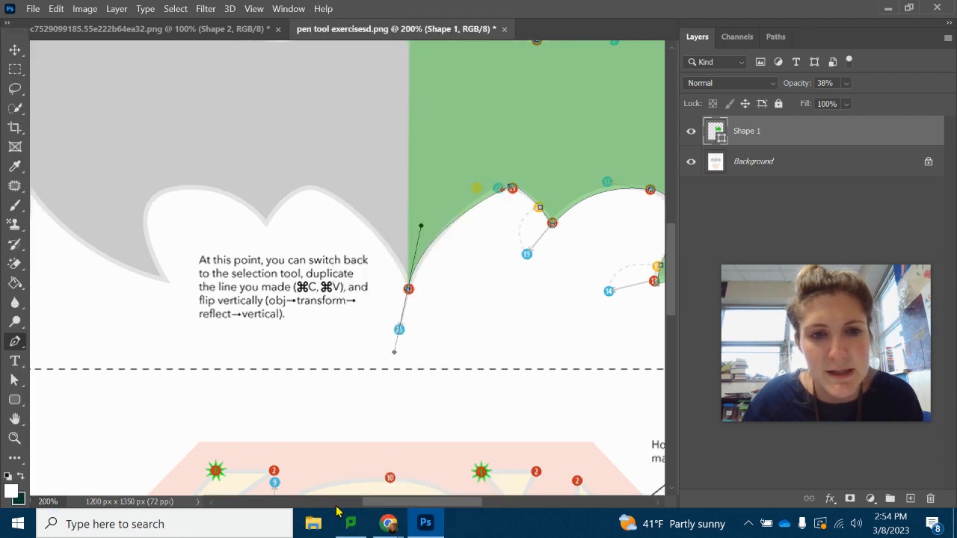
pyautogui.click(15, 438)
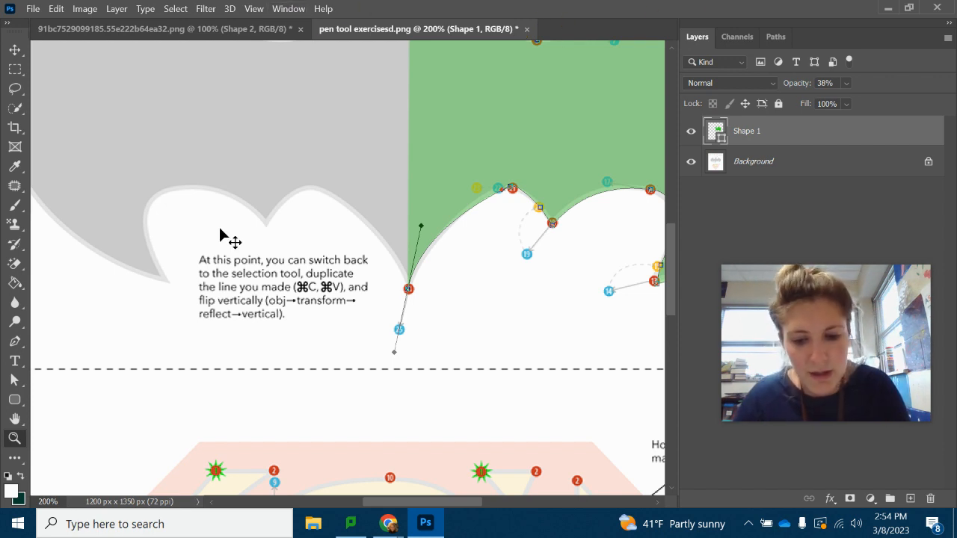
pyautogui.hotkey('ctrl', '-')
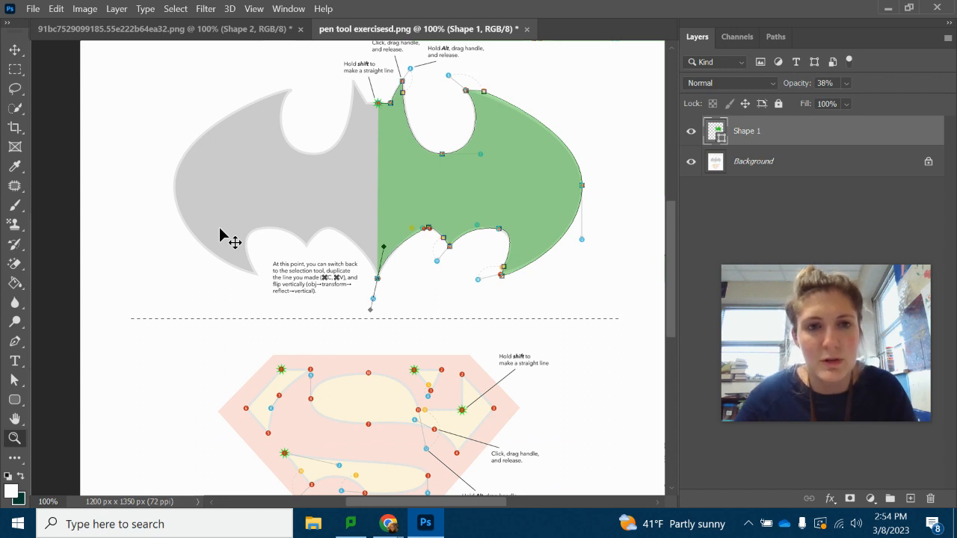
pyautogui.click(299, 8)
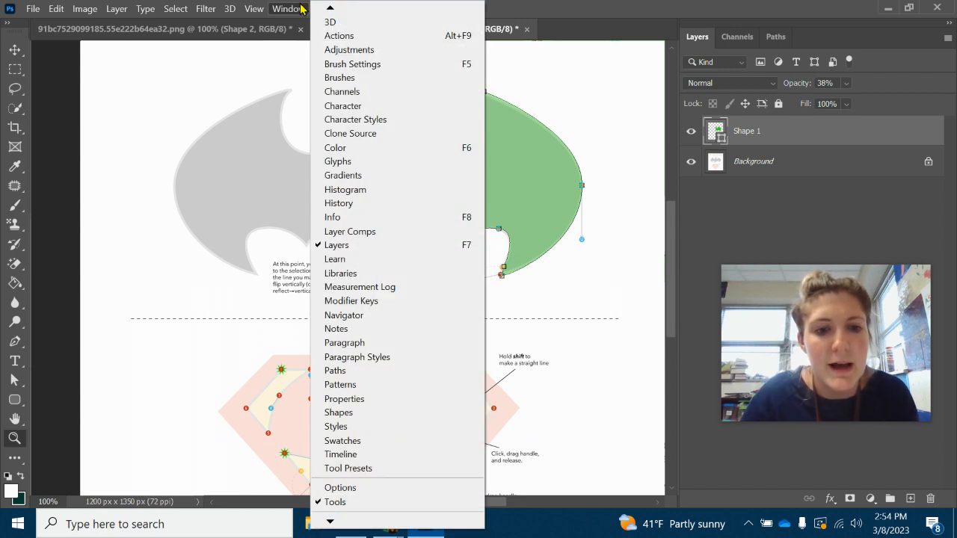
pyautogui.click(340, 488)
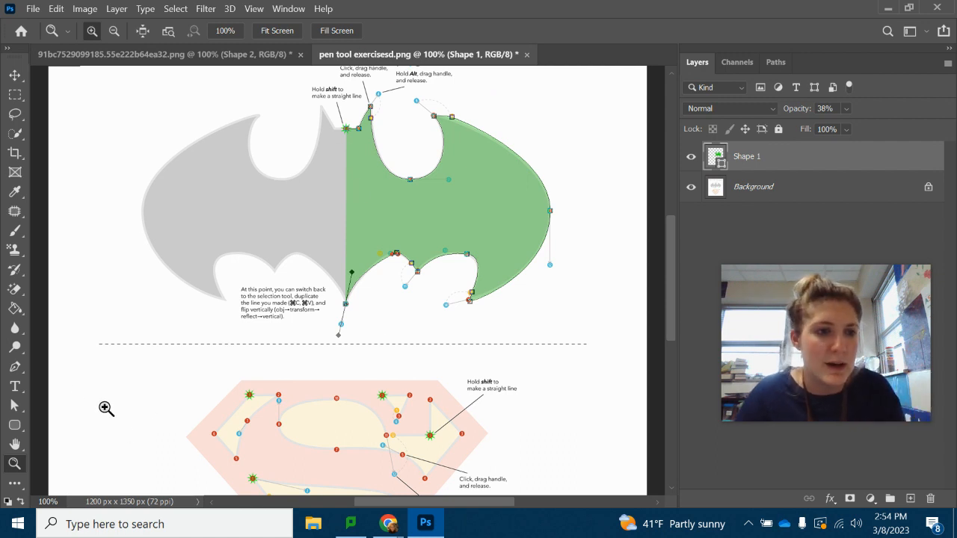
# Close the bat half's path at its starting anchor with the Pen tool and set the Shape 1 layer's opacity to 100%
pyautogui.click(14, 368)
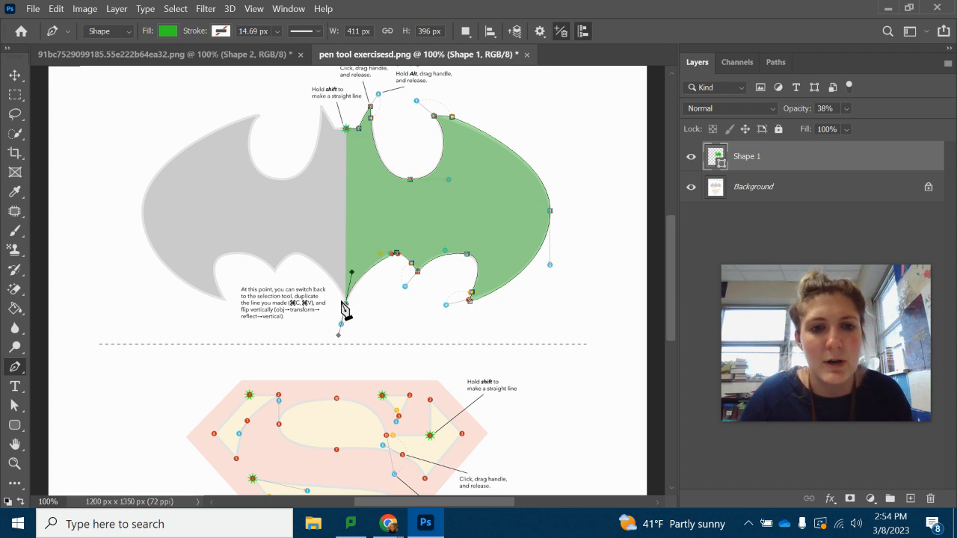
pyautogui.click(347, 130)
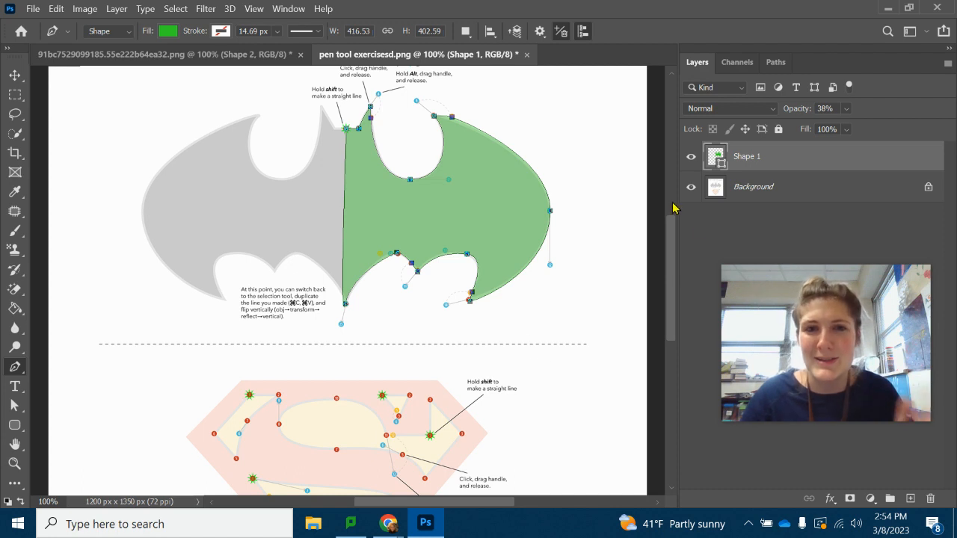
pyautogui.click(846, 109)
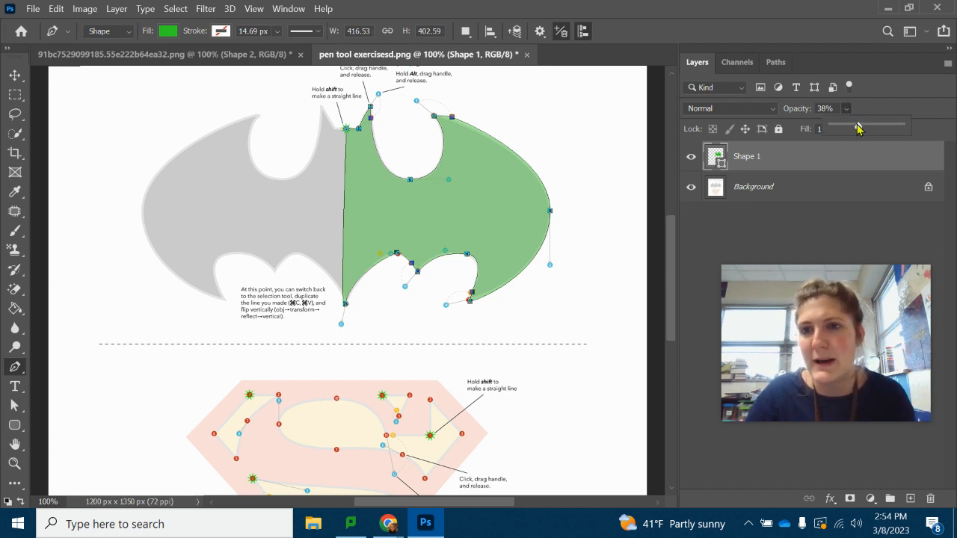
pyautogui.moveTo(858, 128); pyautogui.dragTo(923, 135)
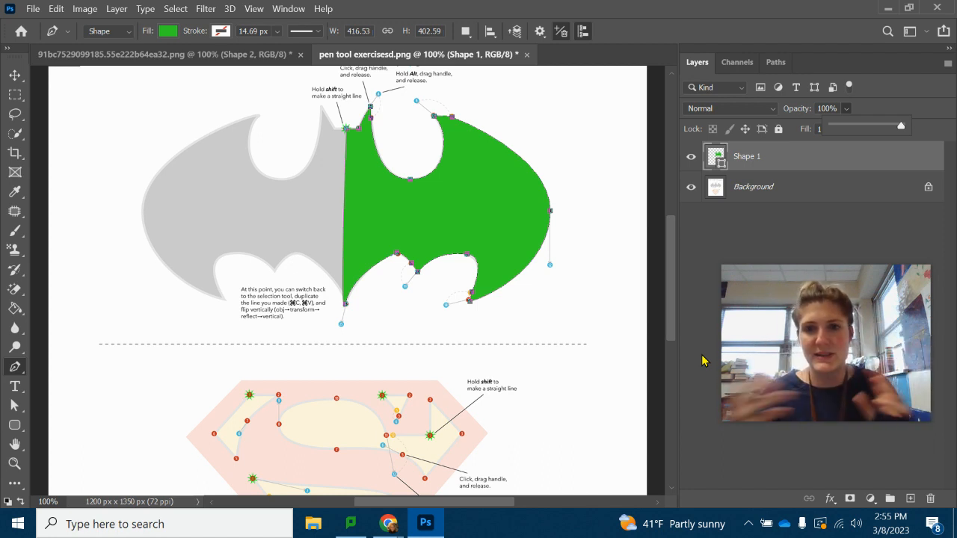
pyautogui.scroll(-3, 420, 356)
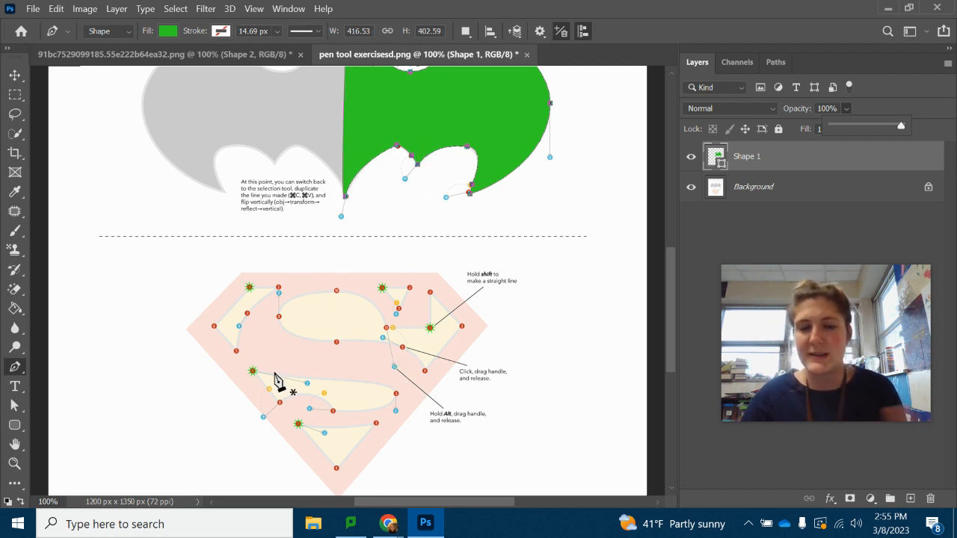
pyautogui.scroll(4, 486, 359)
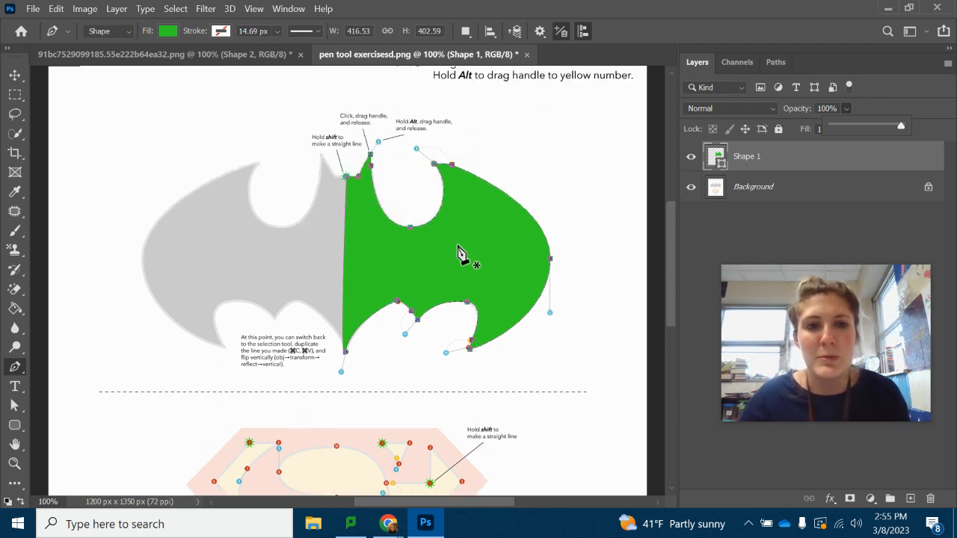
# Duplicate the Shape 1 layer and move the copy over to the untraced grey half of the bat
pyautogui.rightClick(818, 157)
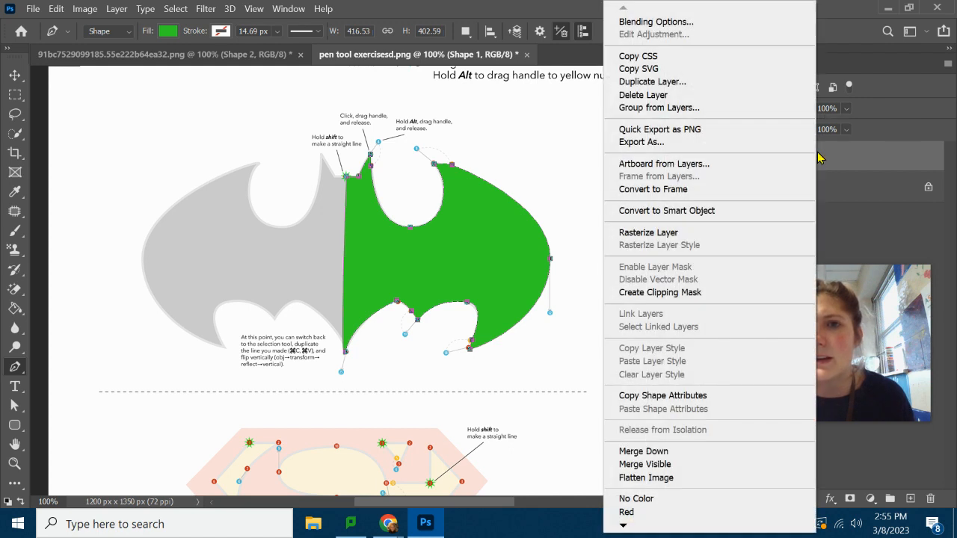
pyautogui.click(752, 87)
pyautogui.click(602, 132)
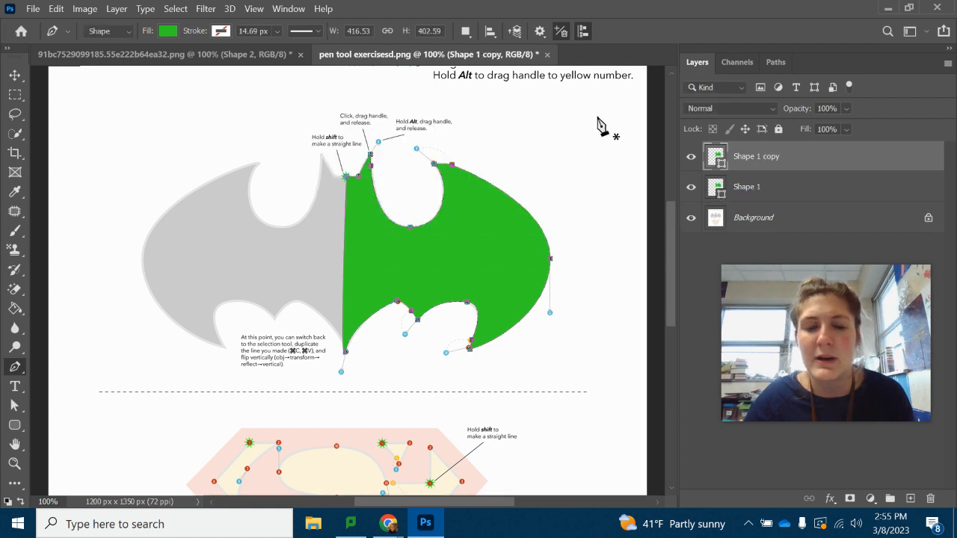
pyautogui.press('v')
pyautogui.moveTo(565, 260); pyautogui.dragTo(217, 243)
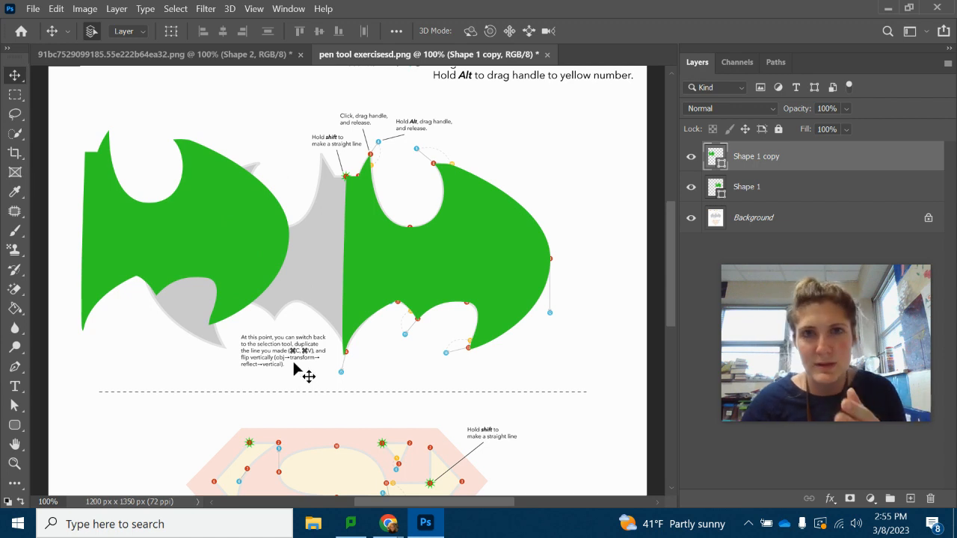
# Flip the Shape 1 copy horizontally and position it over the grey half so the two halves join into a bat
pyautogui.click(59, 10)
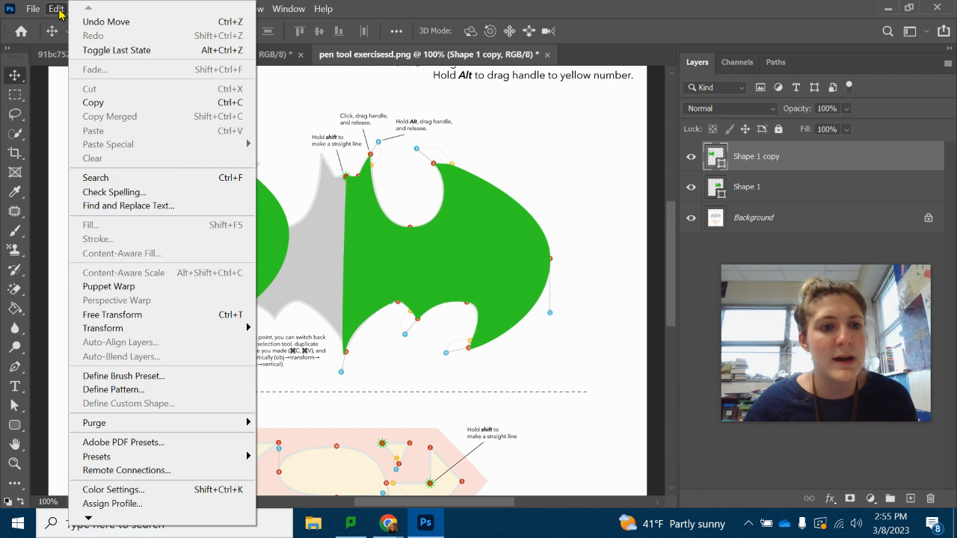
pyautogui.moveTo(171, 332)
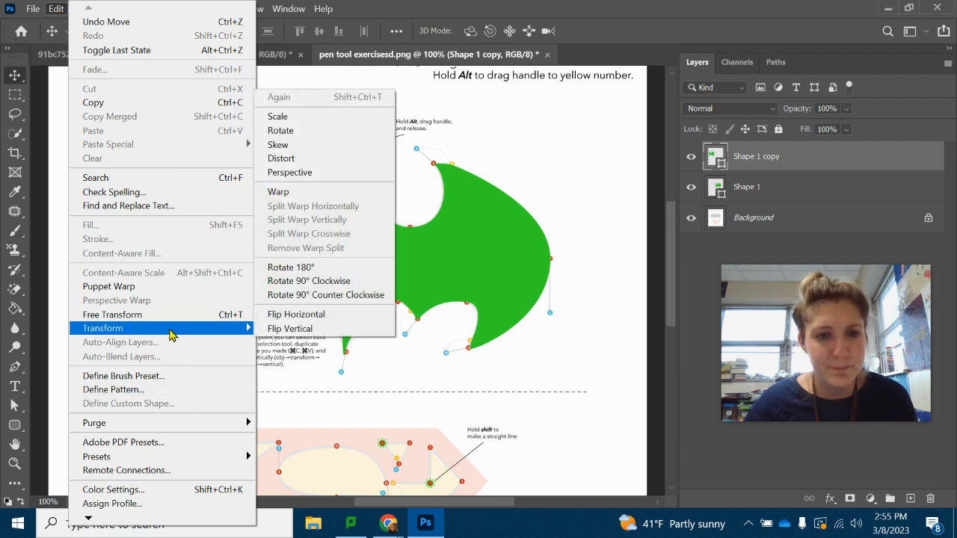
pyautogui.click(289, 320)
pyautogui.moveTo(259, 238); pyautogui.dragTo(323, 271)
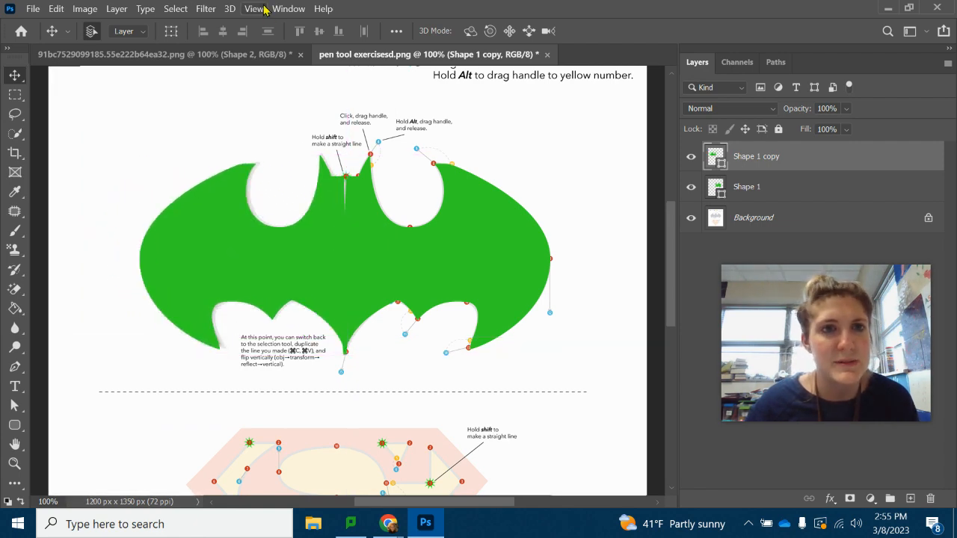
# Turn off snapping and shift the Shape 1 copy slightly inward to close the gap along the bat's centre line
pyautogui.click(298, 8)
pyautogui.moveTo(262, 7)
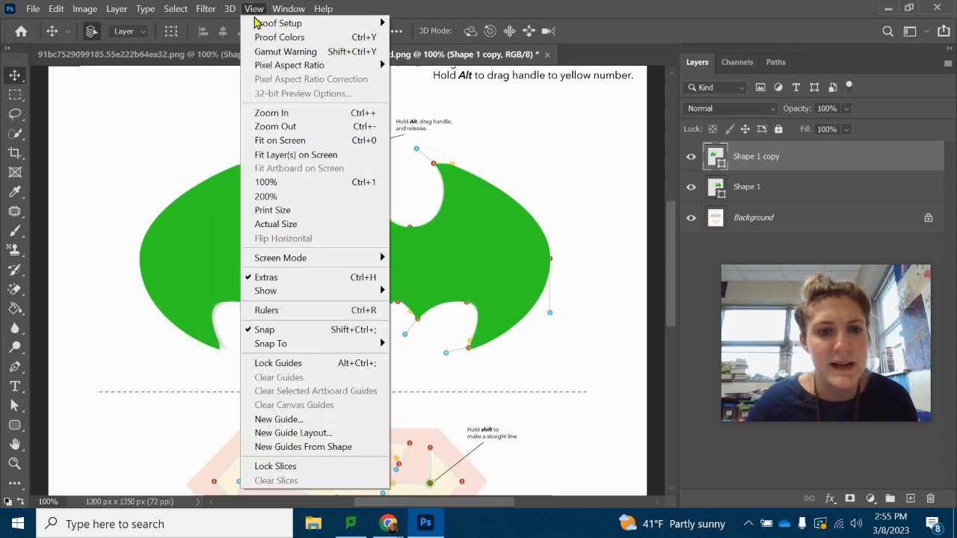
pyautogui.click(258, 329)
pyautogui.moveTo(285, 263); pyautogui.dragTo(295, 263)
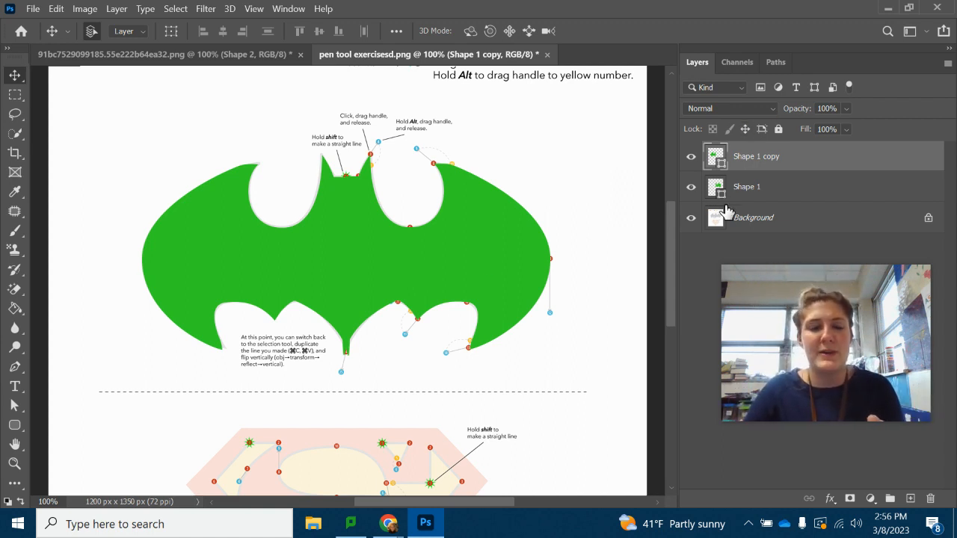
pyautogui.click(33, 10)
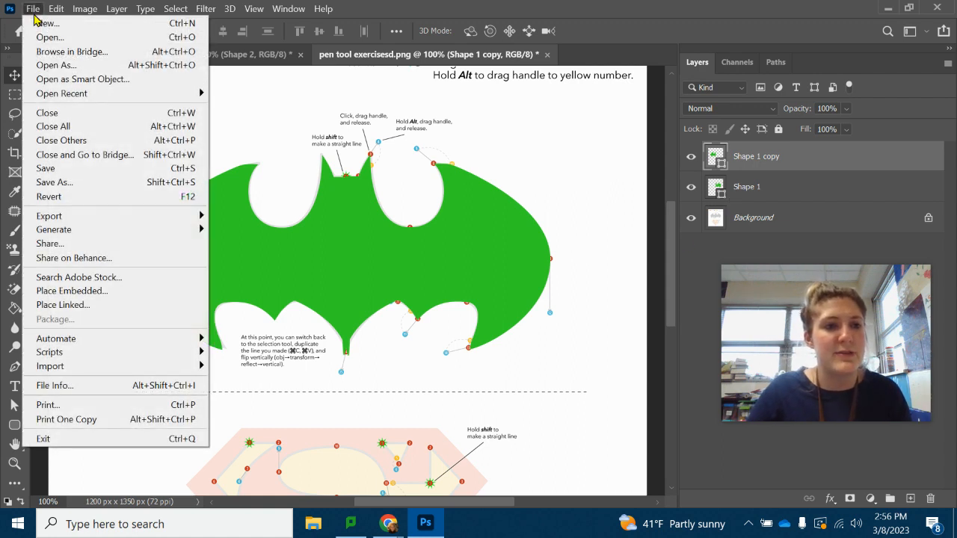
pyautogui.moveTo(70, 222)
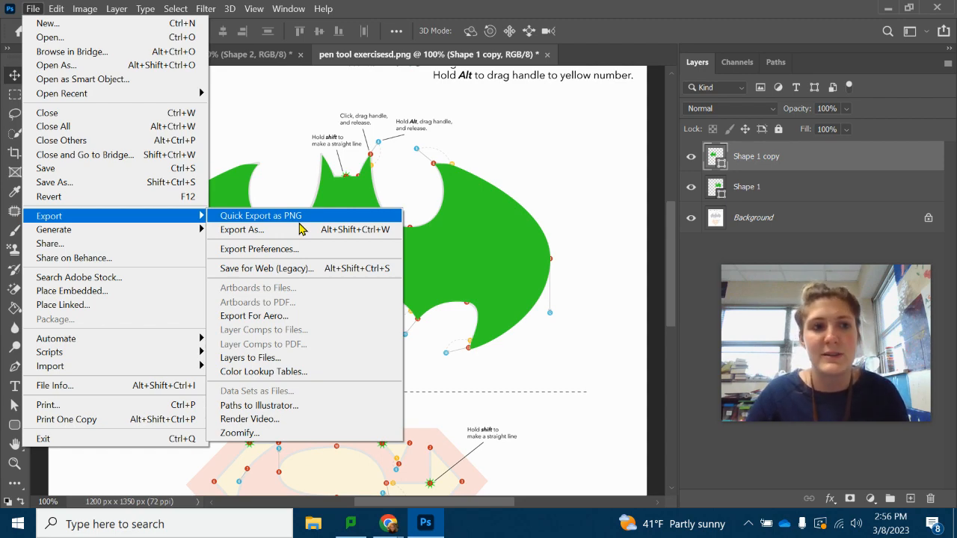
pyautogui.click(64, 183)
pyautogui.click(518, 378)
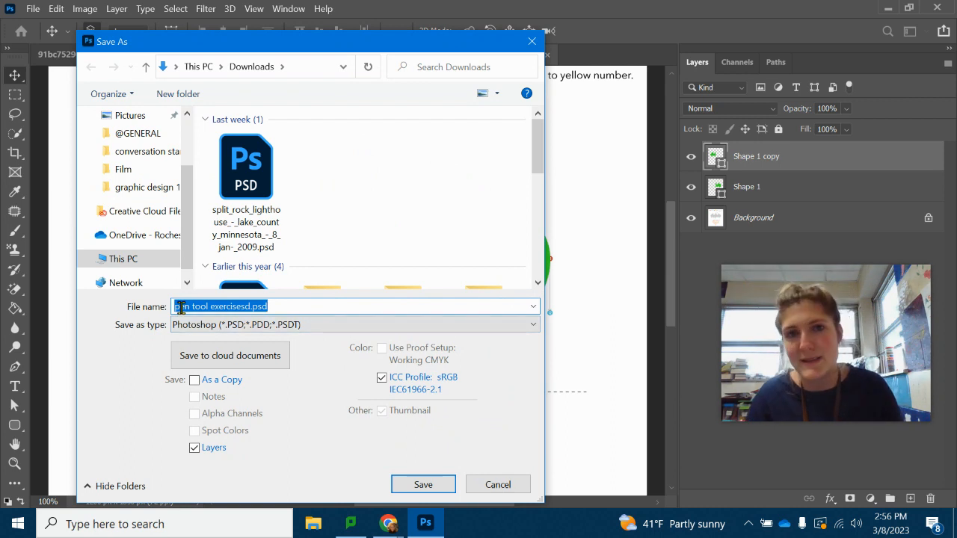
pyautogui.click(532, 41)
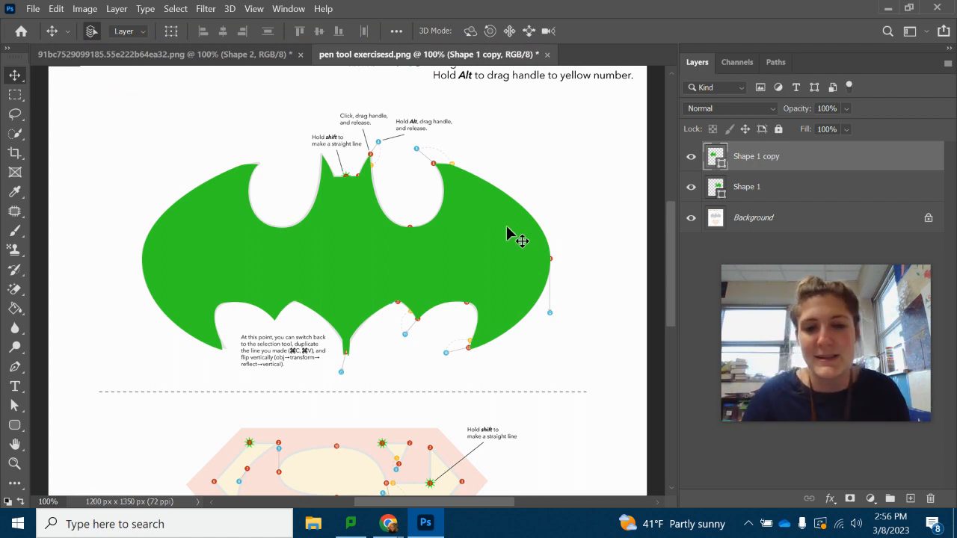
pyautogui.scroll(-1, 615, 290)
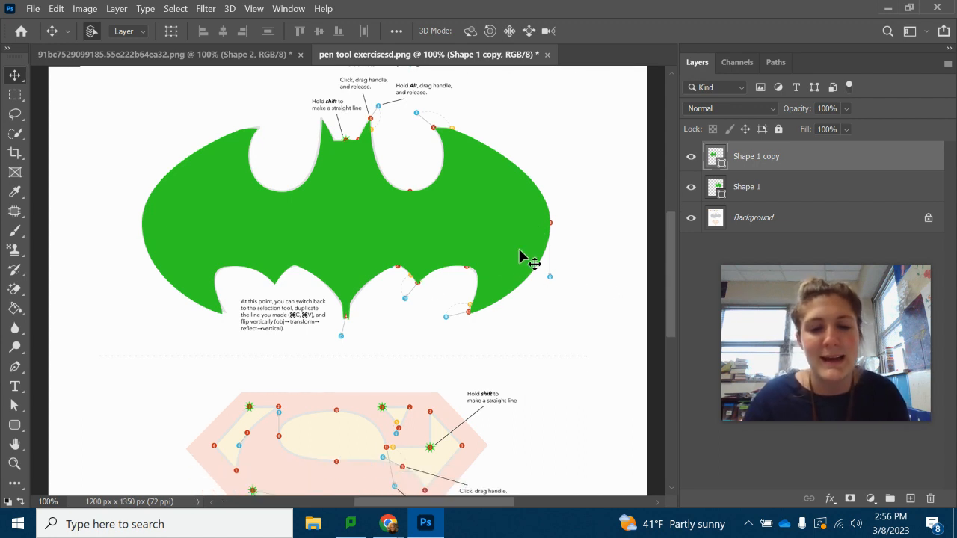
pyautogui.scroll(1, 479, 248)
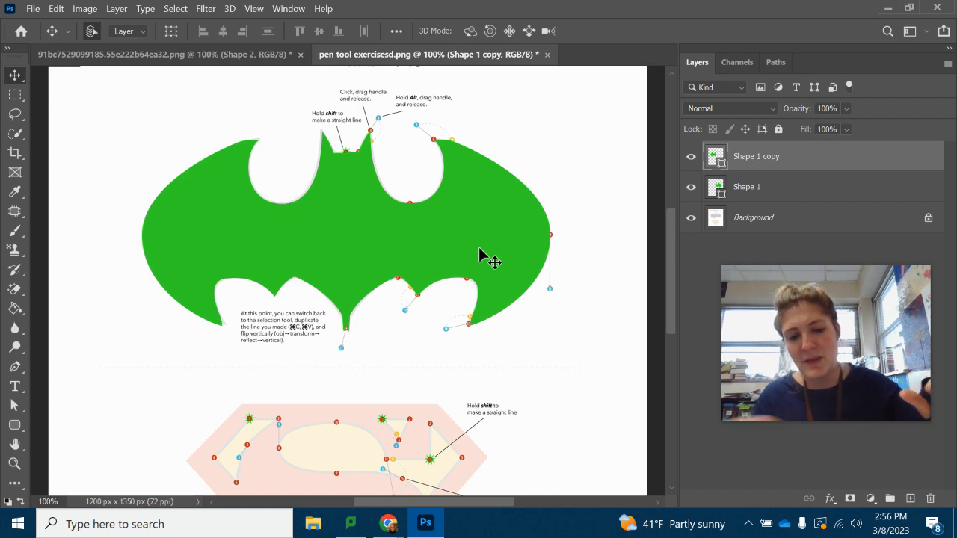
pyautogui.moveTo(388, 526)
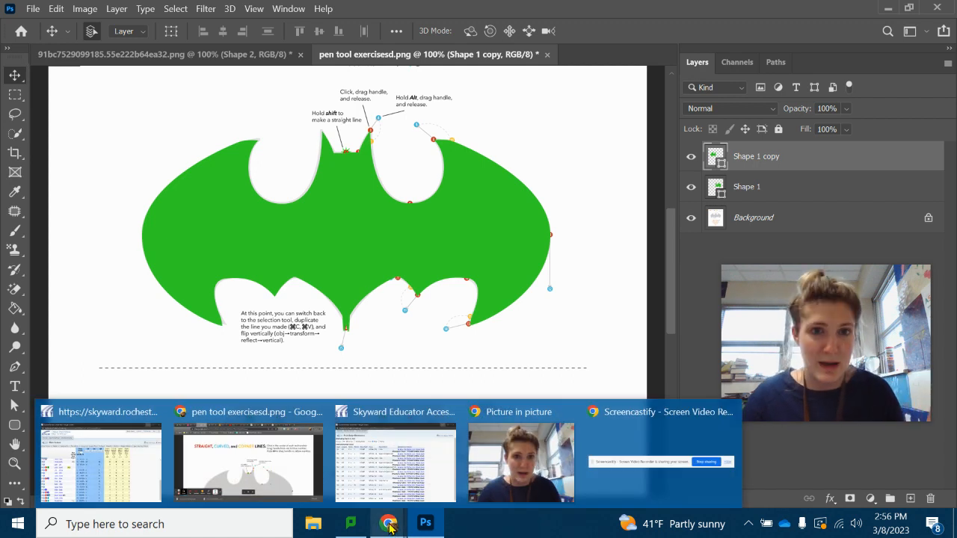
pyautogui.click(656, 462)
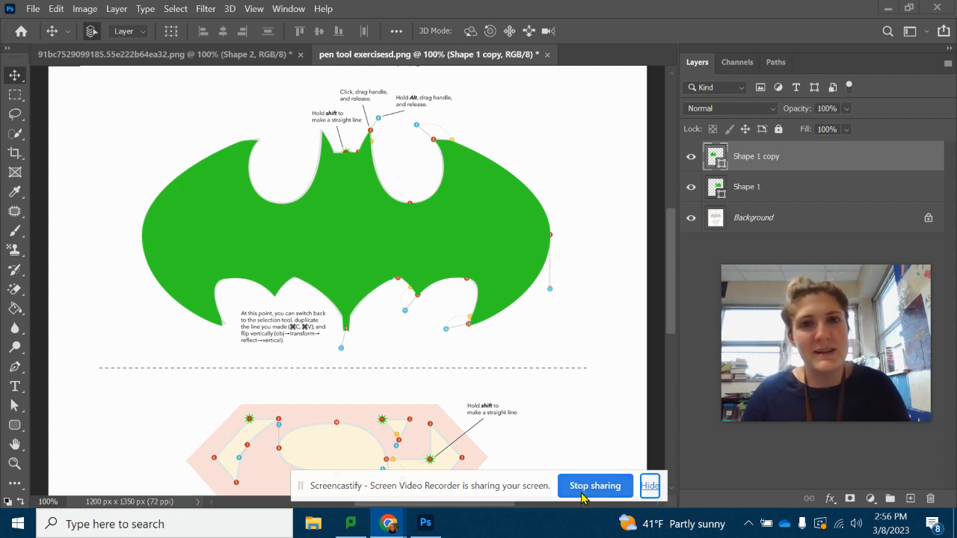